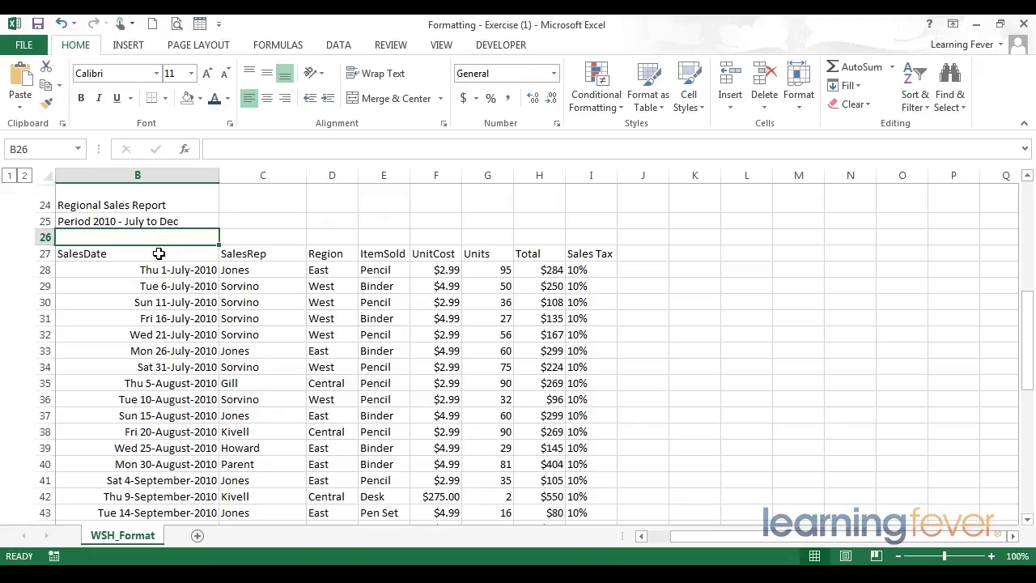
- Format the SalesDate header in B27 with a dark green theme fill and a light green theme font color
left_click(159, 254)
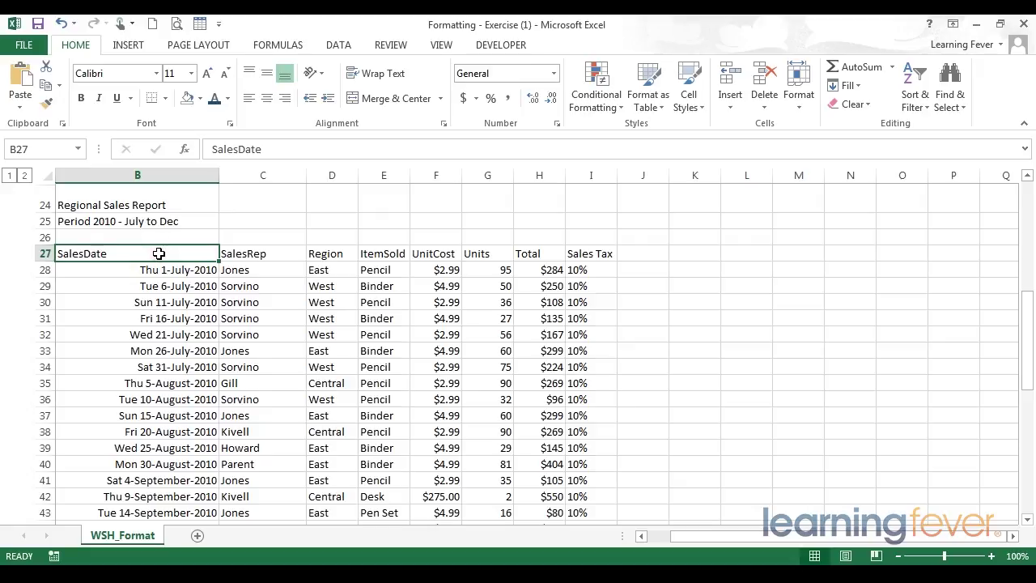
left_click(199, 98)
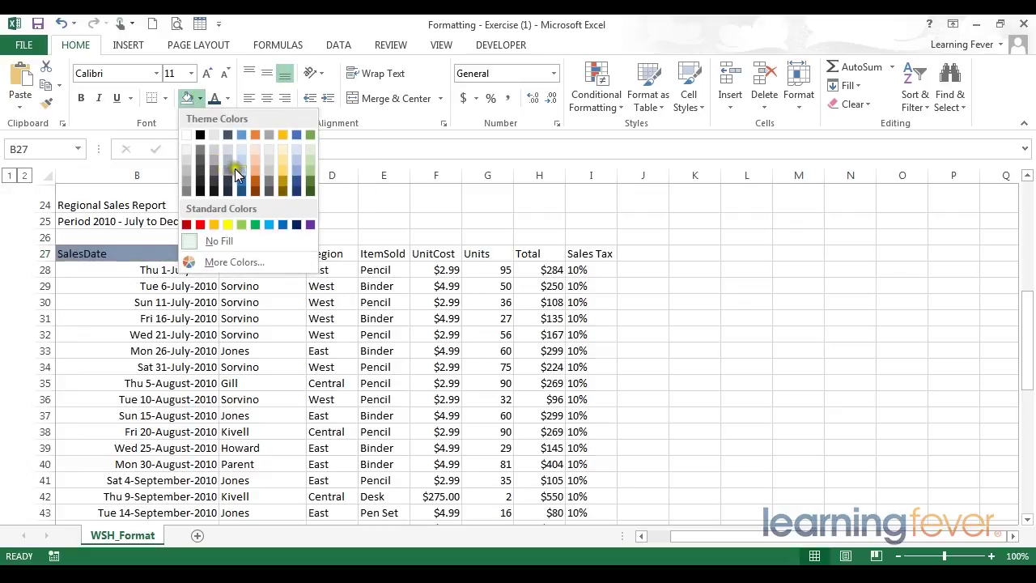
left_click(309, 189)
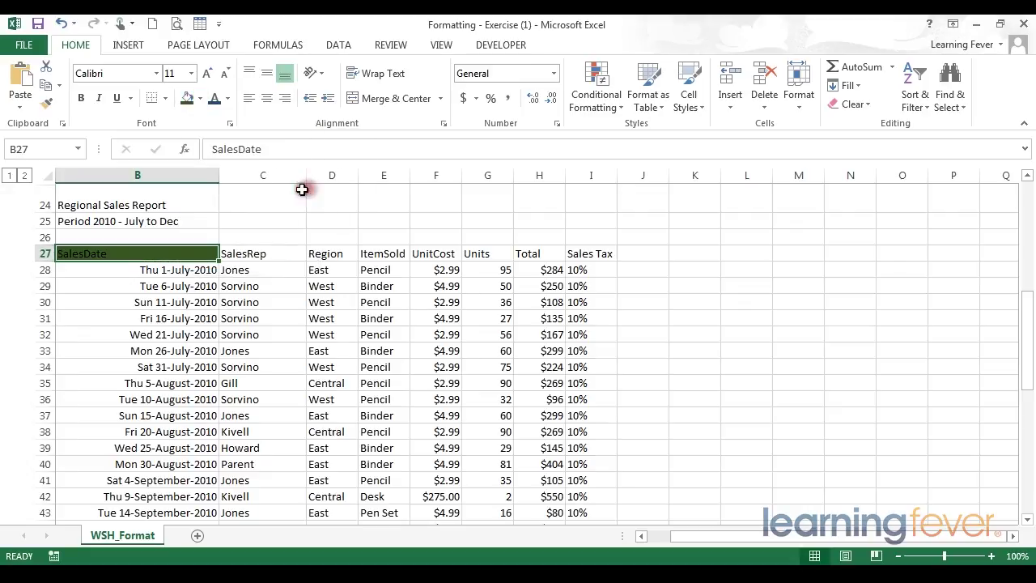
left_click(228, 99)
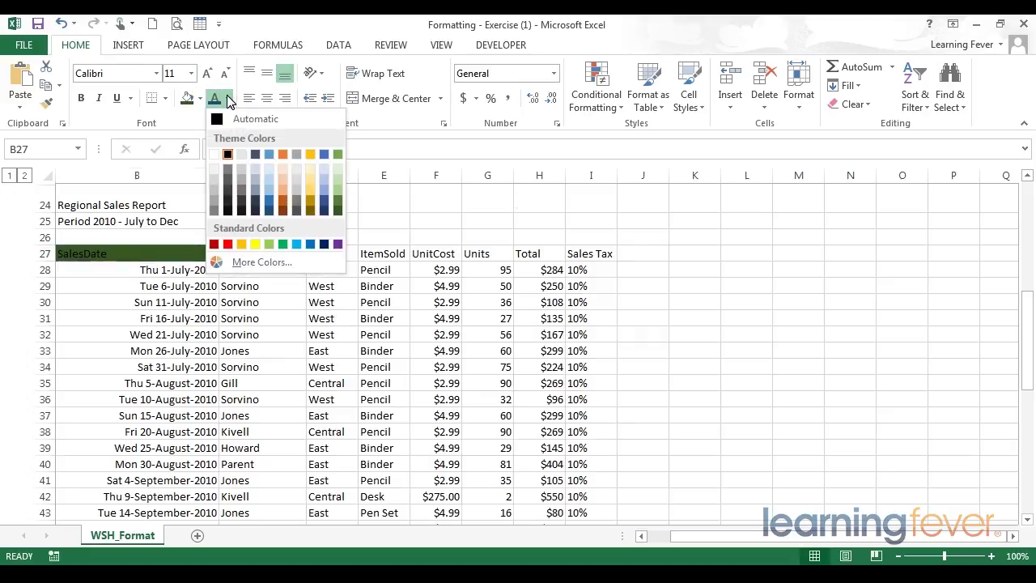
left_click(336, 177)
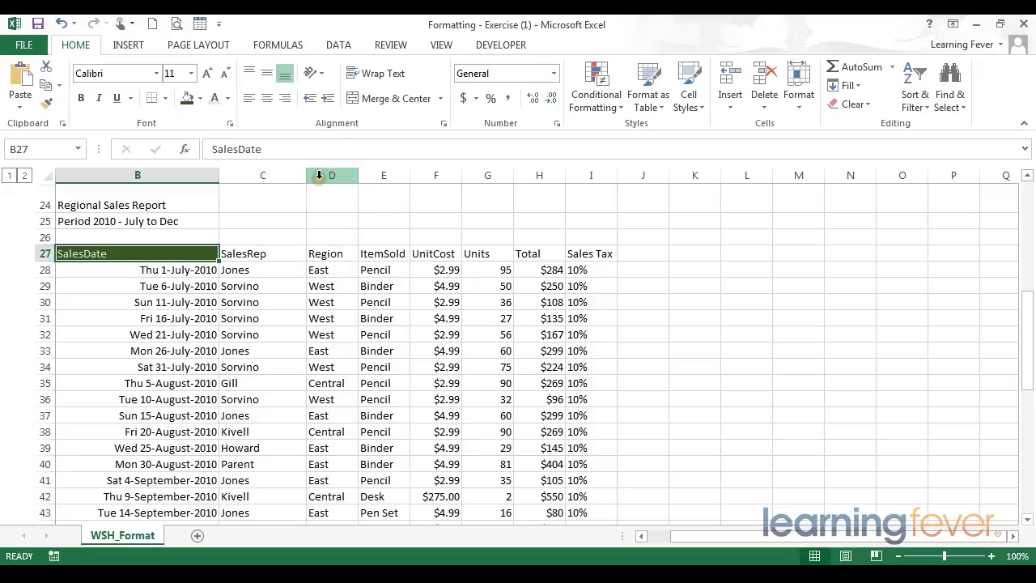
left_click(280, 228)
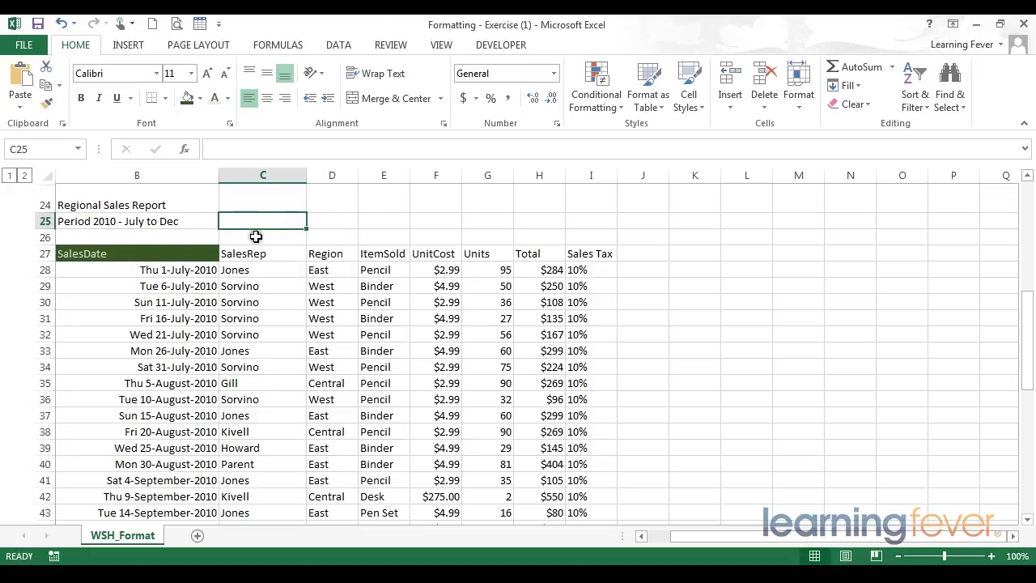
left_click(116, 250)
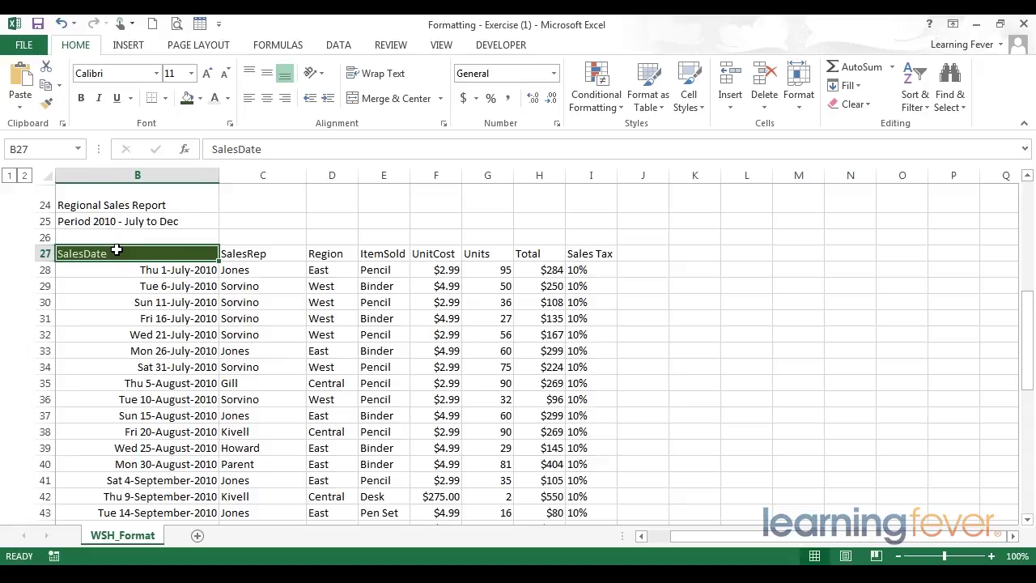
left_click(269, 253)
left_click(338, 256)
left_click(381, 254)
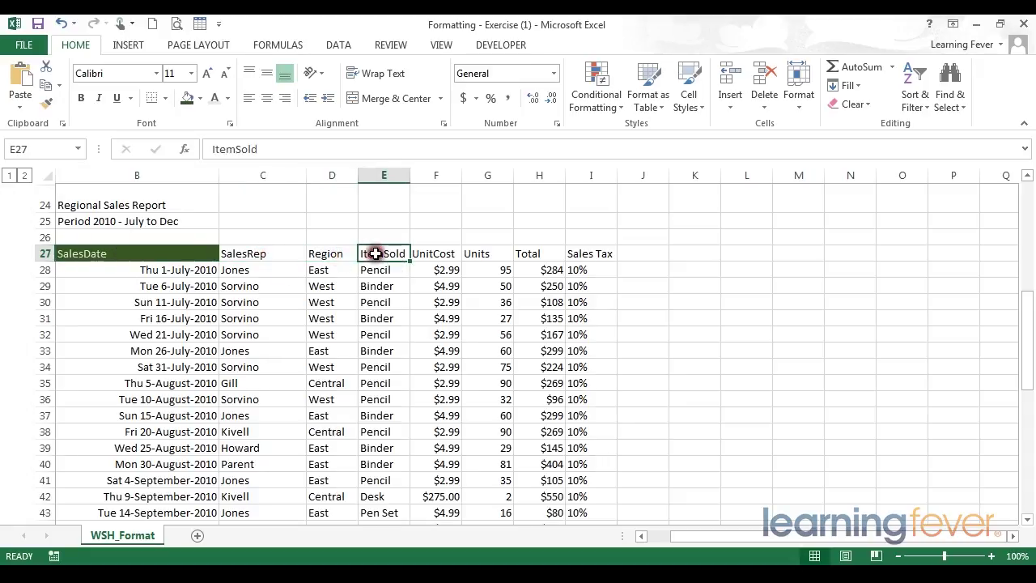
left_click(424, 254)
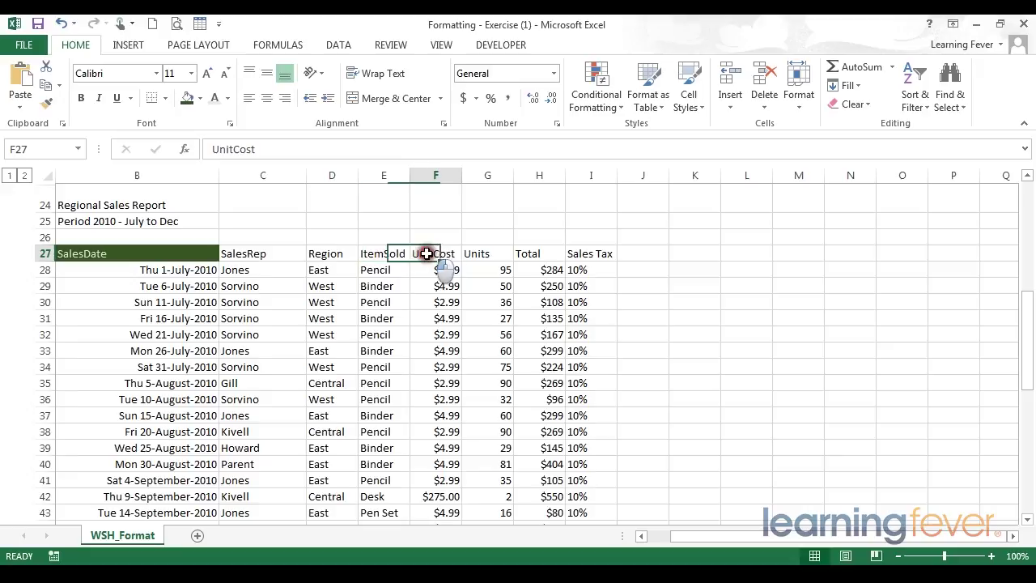
- Copy the SalesDate header's formatting across the whole header row B27:I27 with Format Painter
left_click(138, 254)
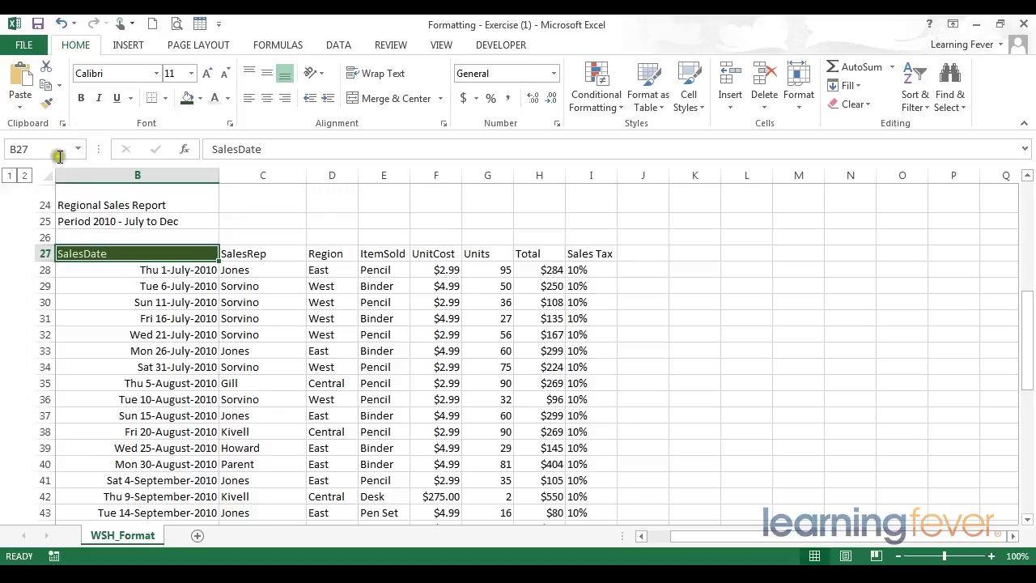
left_click(48, 108)
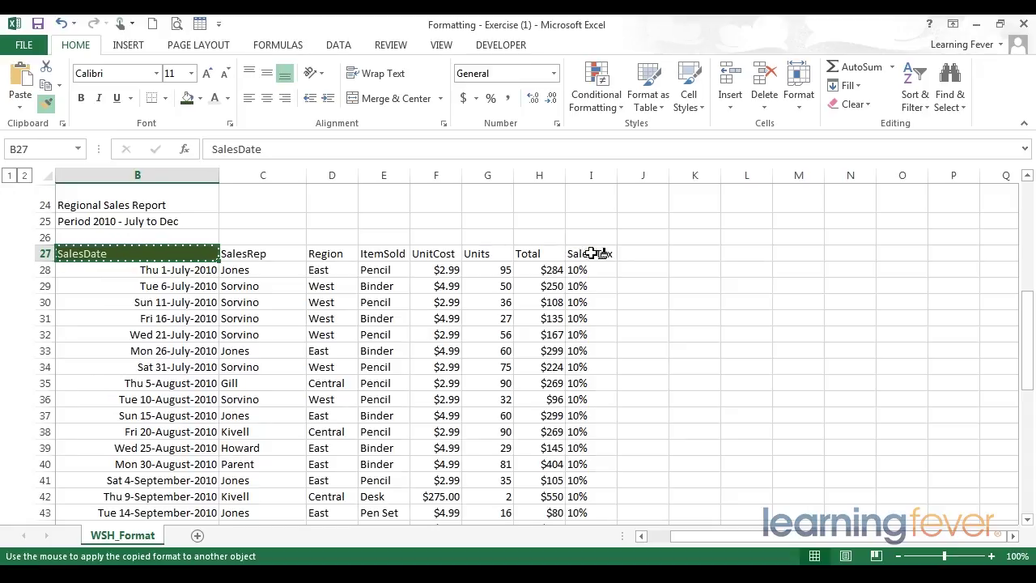
left_click_drag(595, 253, 148, 254)
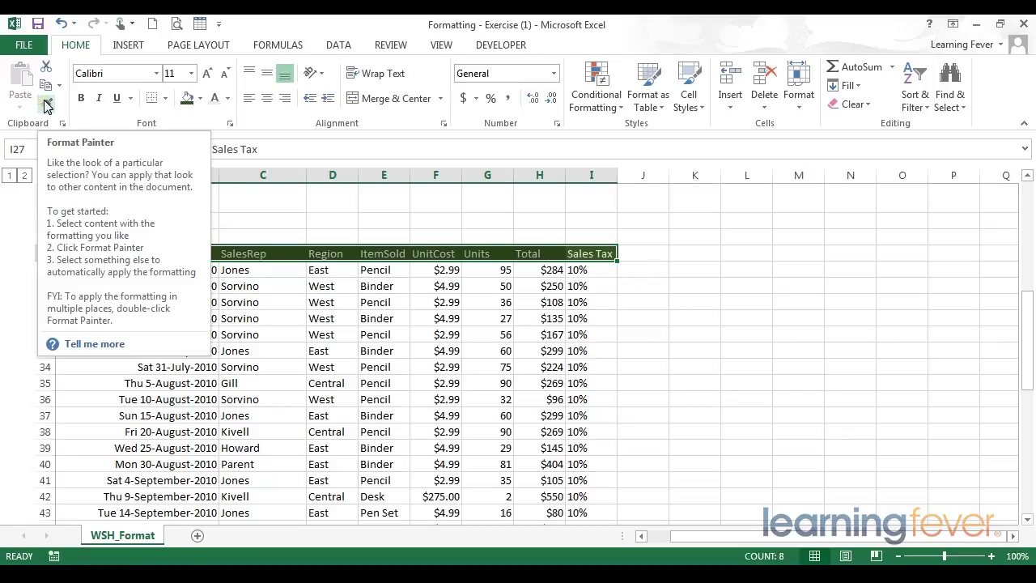
left_click(162, 237)
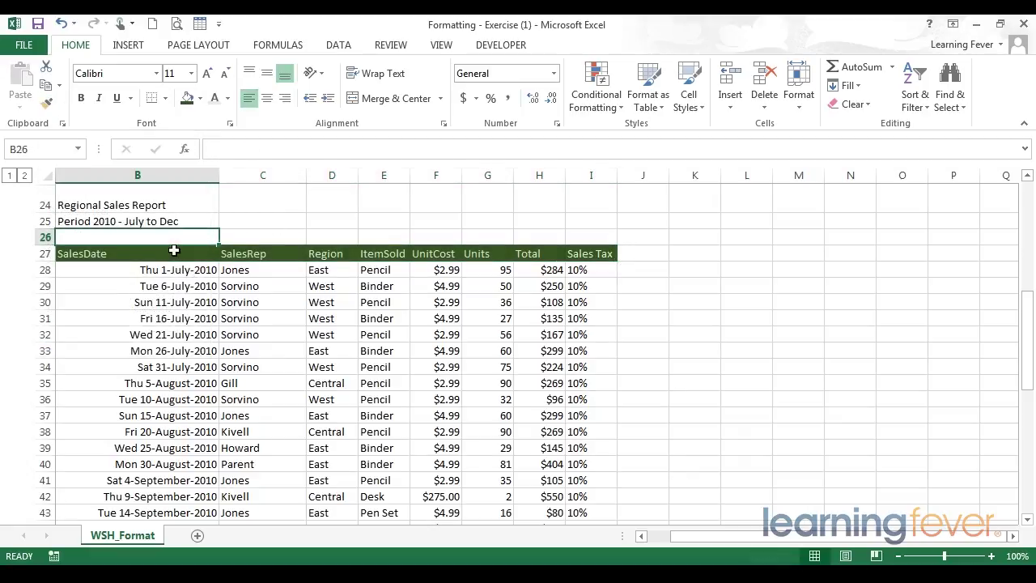
- Keep Format Painter active with the SalesDate header's formatting and apply it to B65:I65 and B67:I67 below the table
left_click(102, 253)
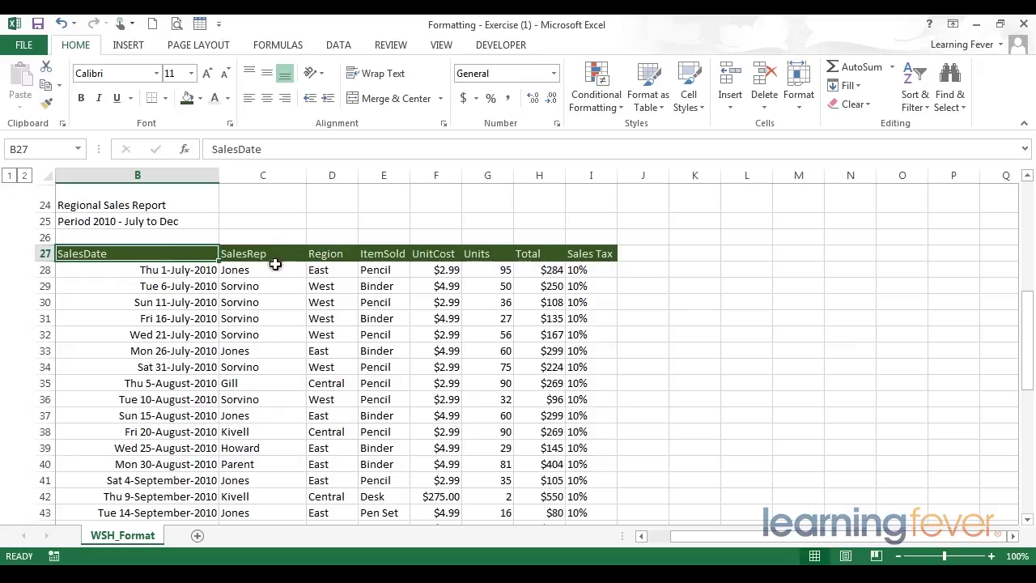
left_click(139, 255)
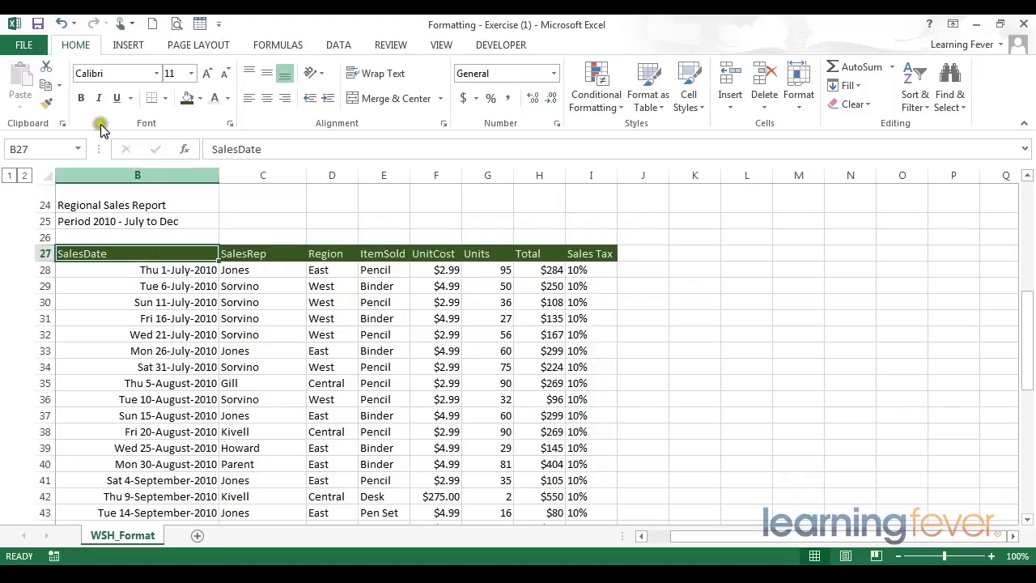
left_click(48, 108)
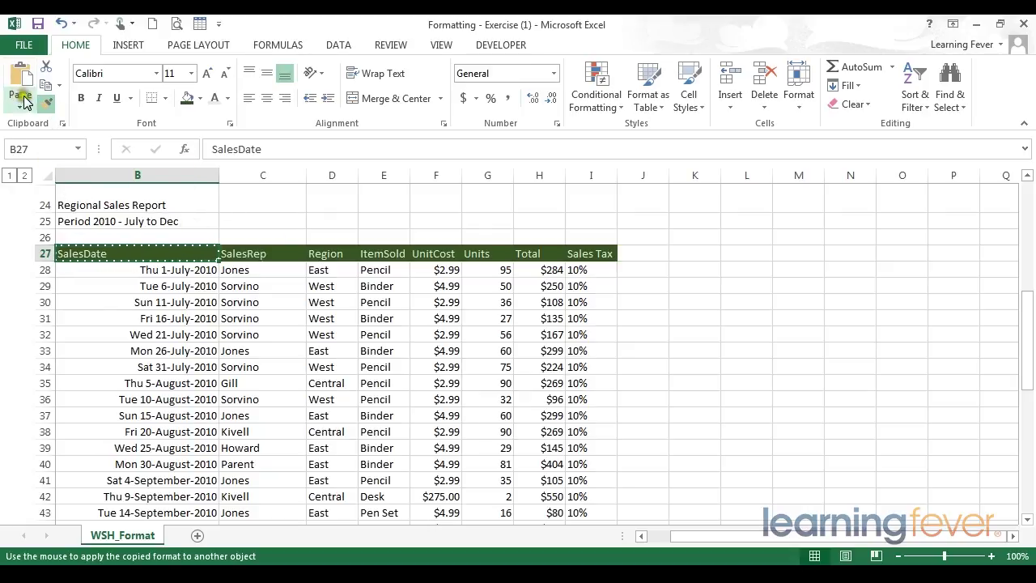
scroll(404, 276, "down", 12)
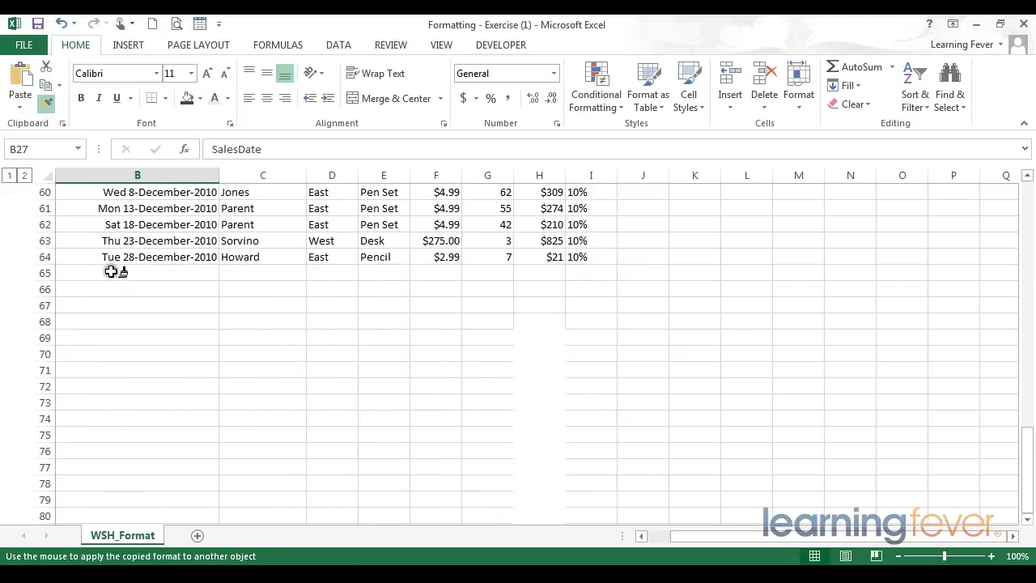
mouse_move(86, 270)
left_mouse_down()
mouse_move(626, 269)
mouse_move(597, 268)
left_mouse_up()
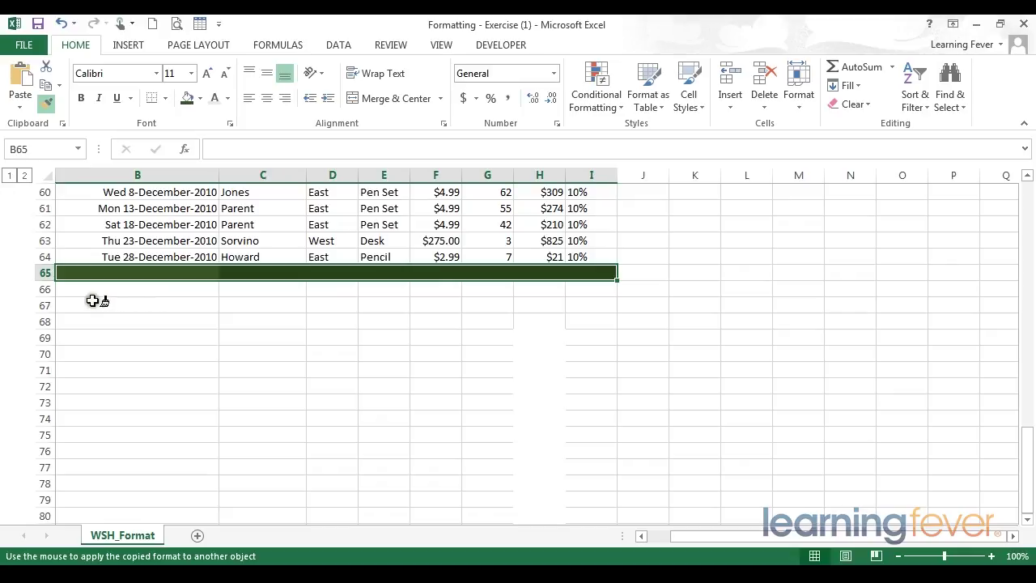
left_click_drag(86, 304, 593, 301)
- Apply the same header formatting to the report title rows B24:I25 and to Total cell H29, ending Format Painter
scroll(315, 316, "up", 13)
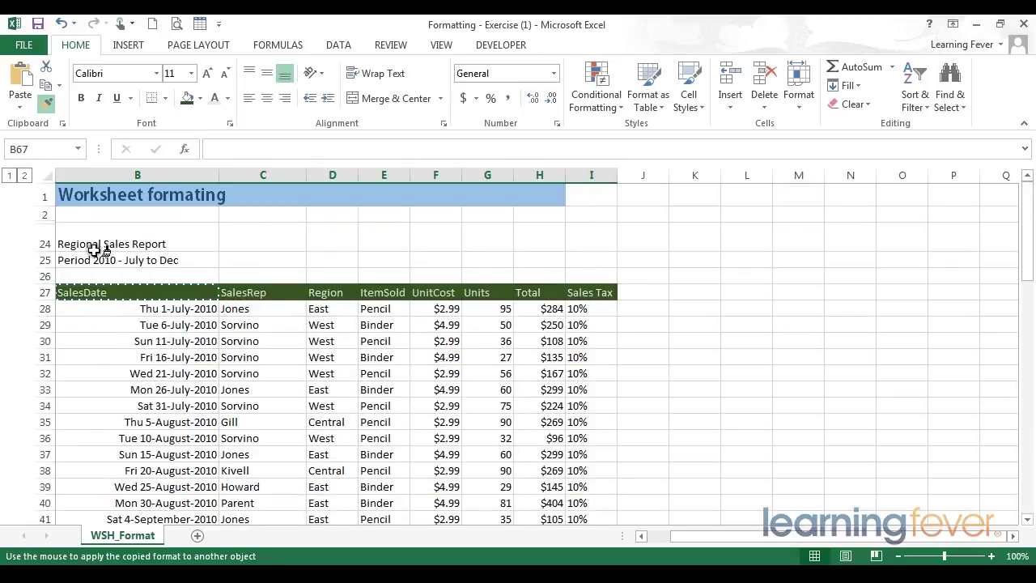
mouse_move(84, 243)
left_mouse_down()
mouse_move(670, 247)
mouse_move(531, 254)
mouse_move(584, 258)
left_mouse_up()
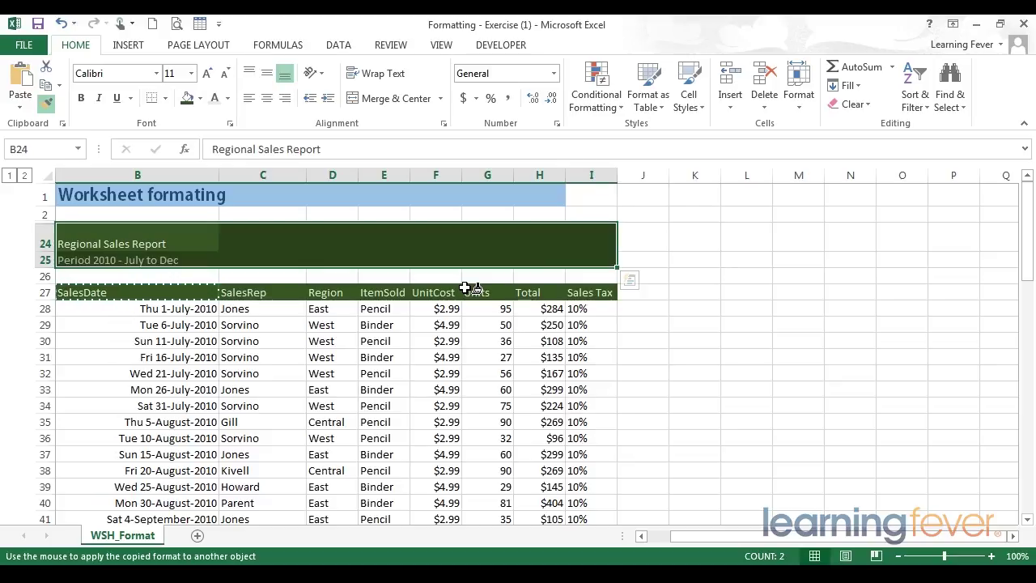
left_click(545, 325)
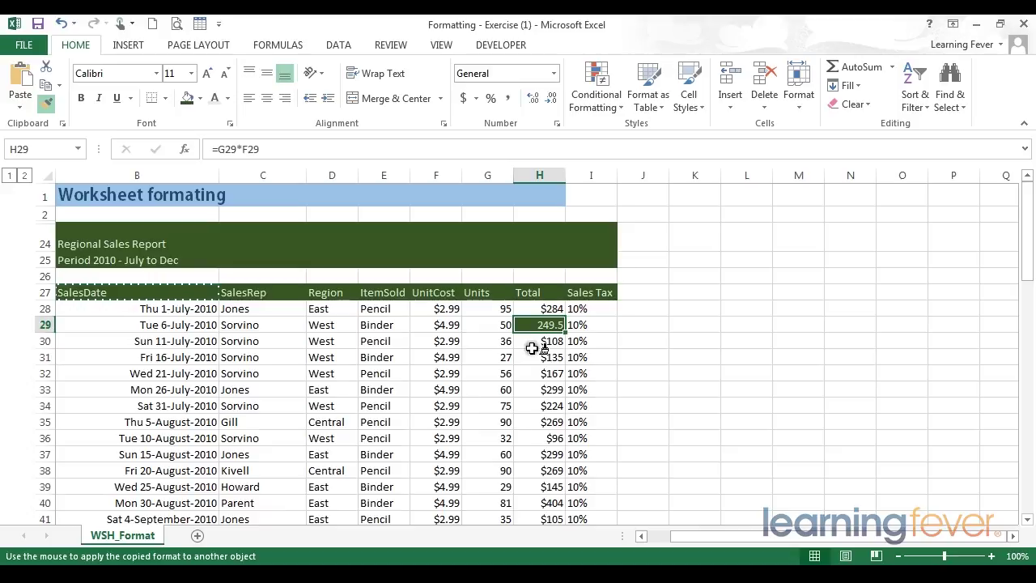
left_click(535, 328)
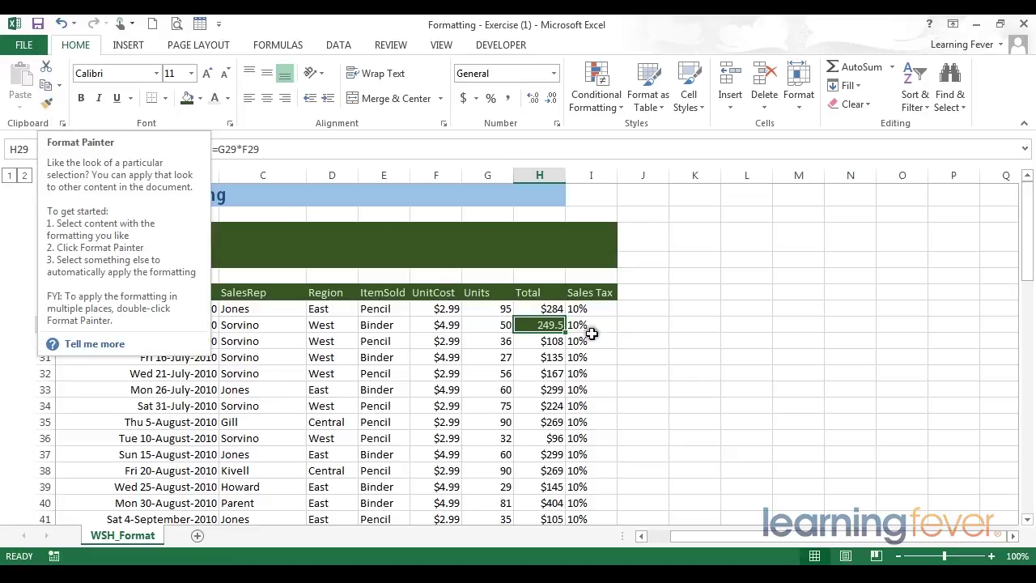
- Copy the currency formatting of Total cell H30 onto H29 with Format Painter
left_click(534, 342)
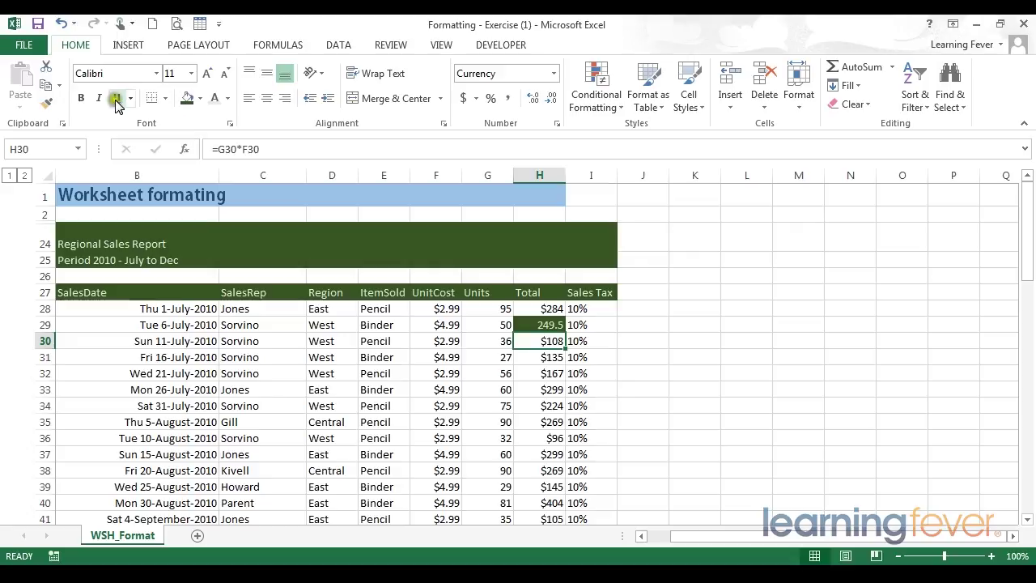
left_click(50, 102)
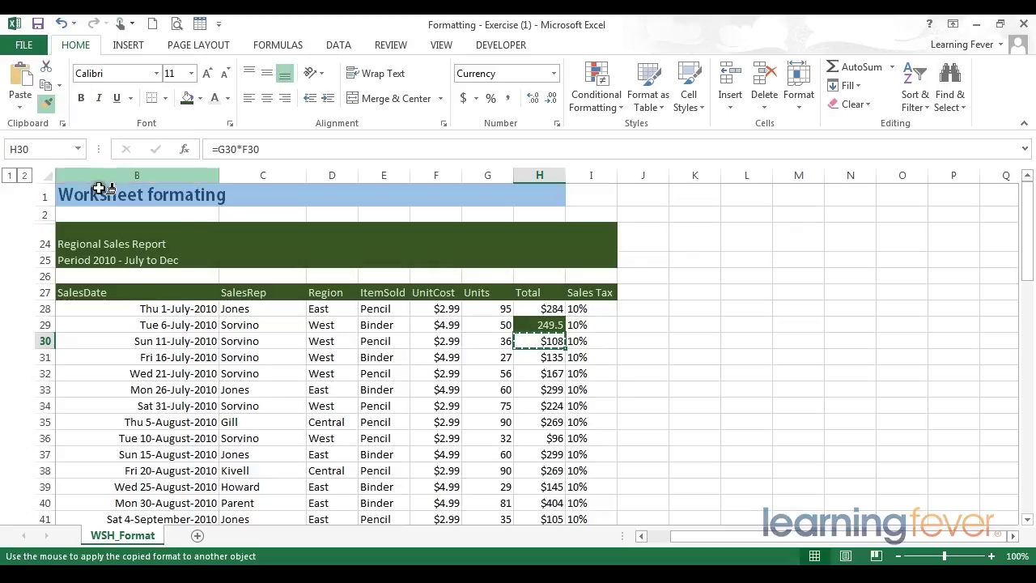
left_click(553, 318)
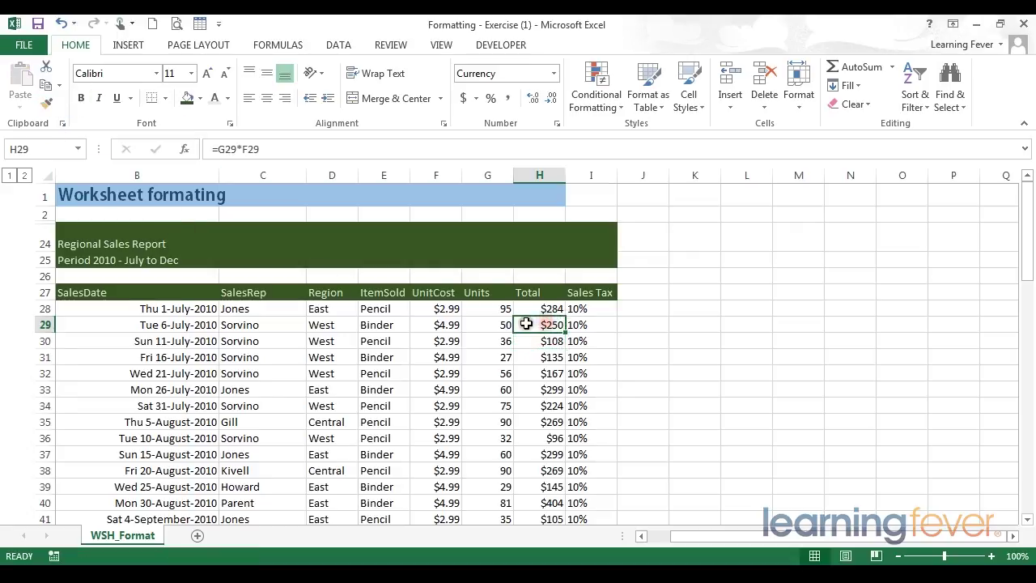
left_click(597, 325)
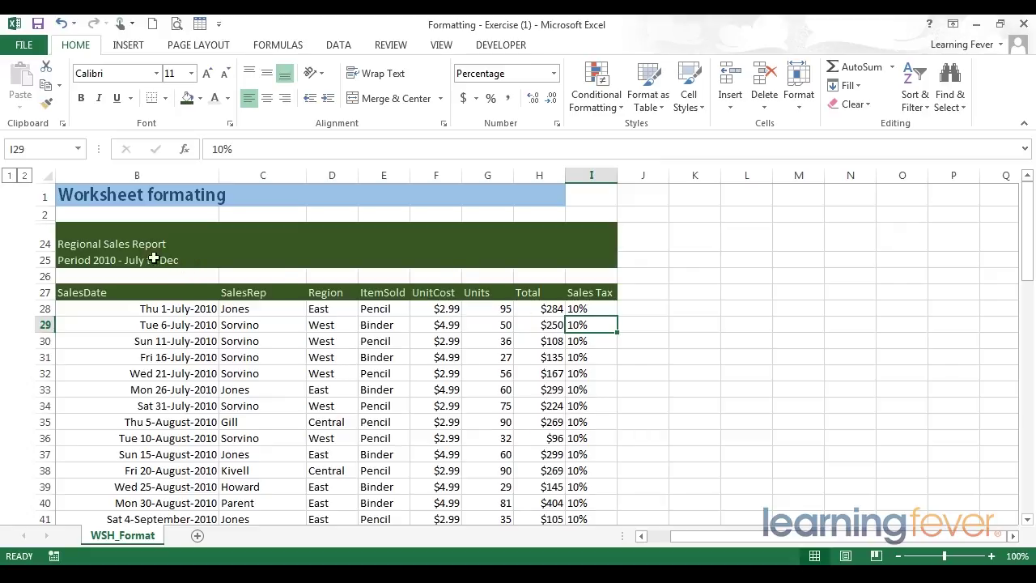
- Clear only the formats from the report title rows B24:I25, keeping their text
left_click_drag(65, 233, 603, 259)
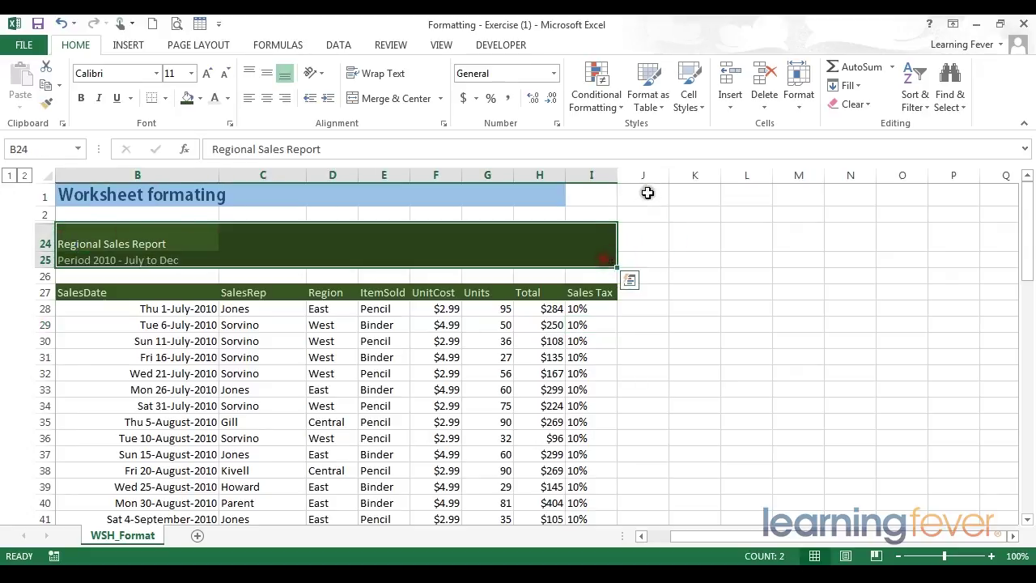
left_click(864, 105)
left_click(860, 145)
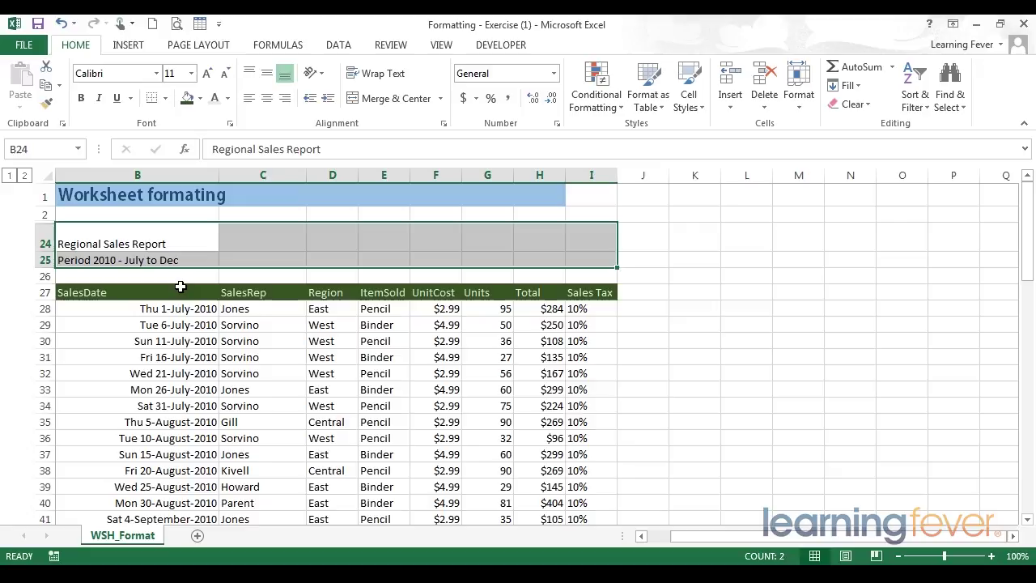
left_click(536, 325)
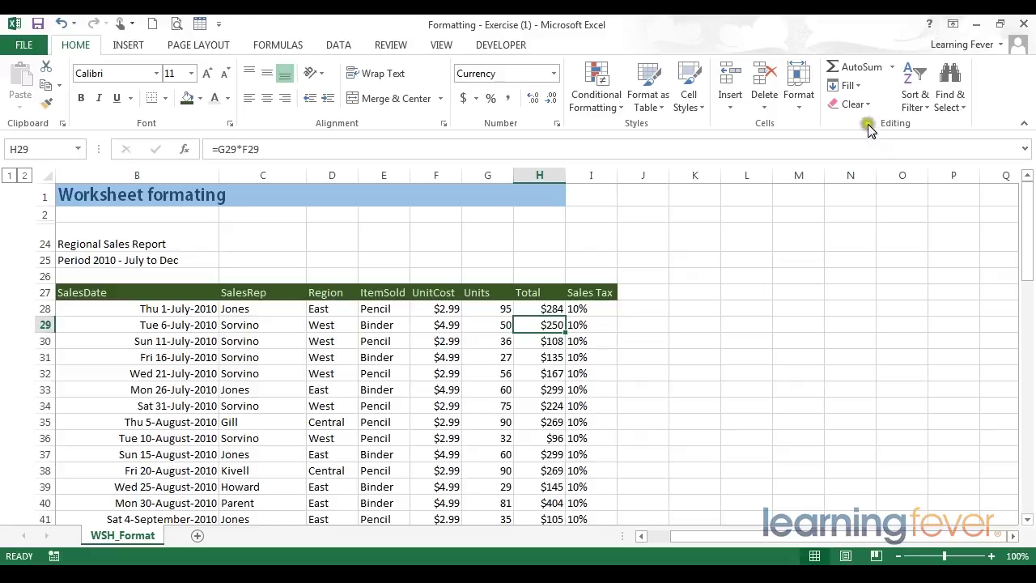
left_click(572, 438)
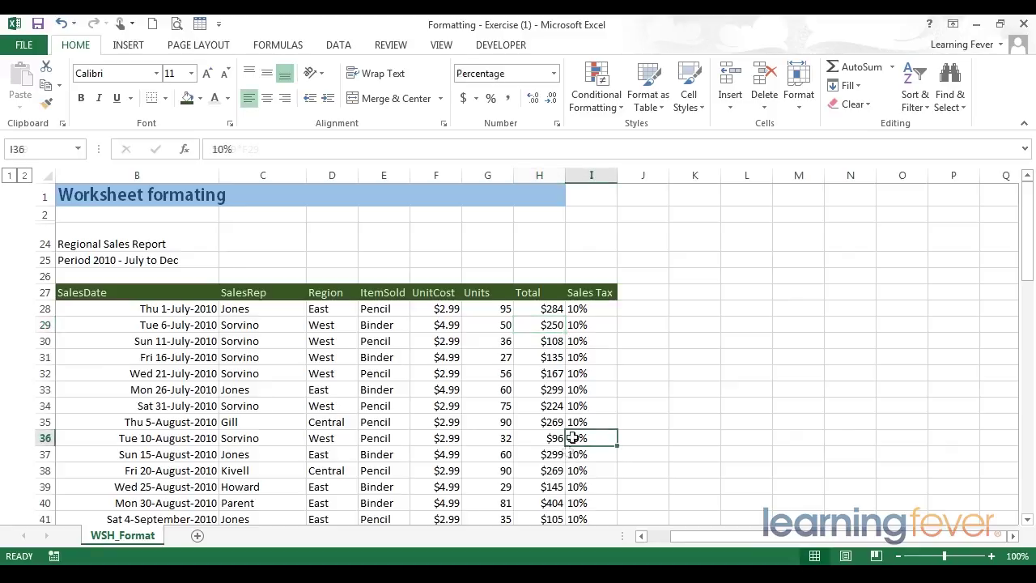